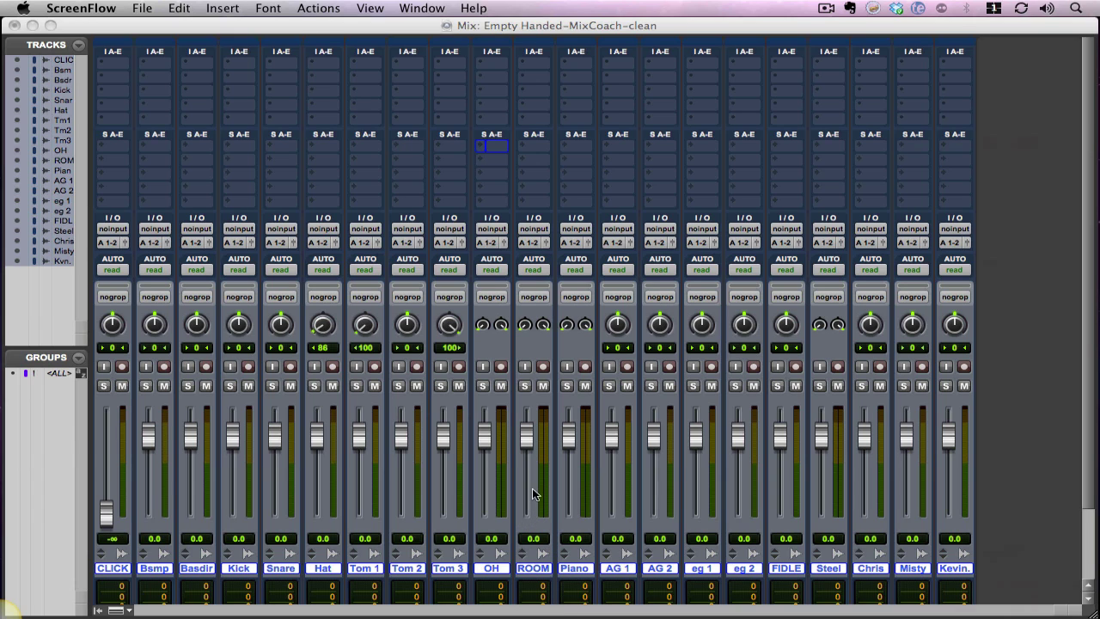
Return to the Mix window and lower Misty to -14.5, Kevin to -7.4, Chris to -7.0
{"action": "key", "text": "super+equal"}
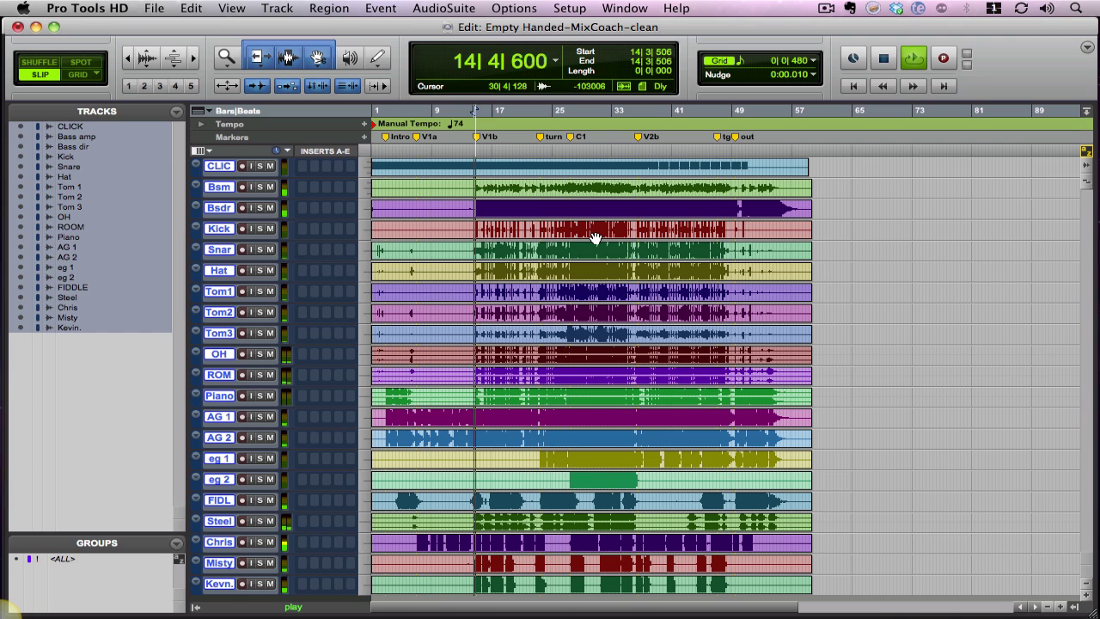
{"action": "key", "text": "super+equal"}
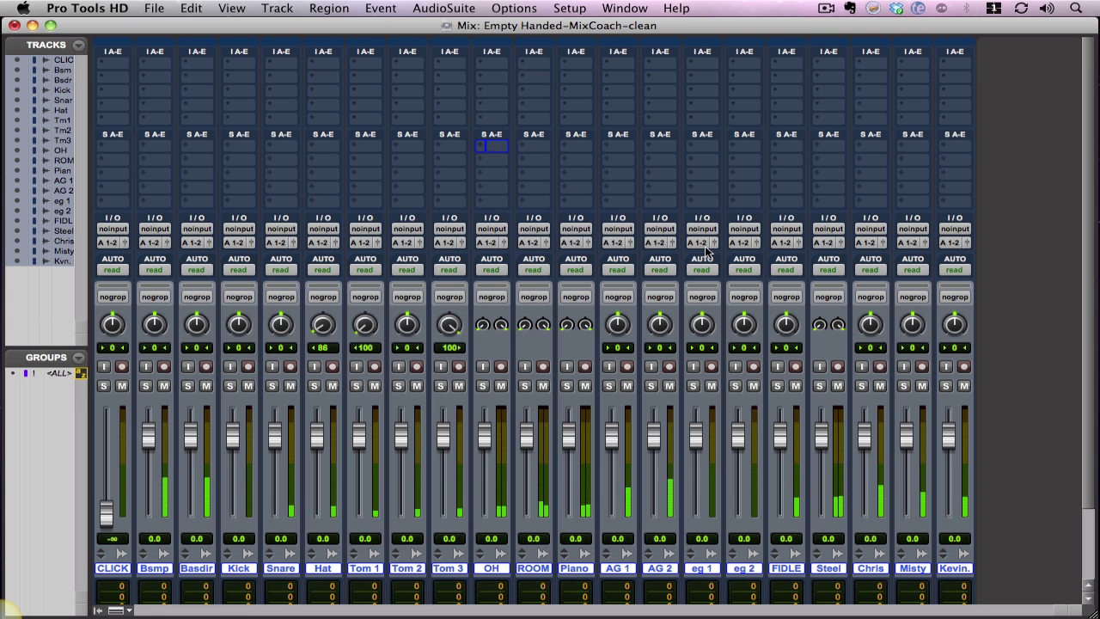
{"action": "left_click_drag", "start_coordinate": [911, 440], "coordinate": [907, 478]}
{"action": "mouse_move", "coordinate": [949, 444]}
{"action": "left_mouse_down"}
{"action": "mouse_move", "coordinate": [939, 447]}
{"action": "mouse_move", "coordinate": [949, 460]}
{"action": "left_mouse_up"}
{"action": "left_click_drag", "start_coordinate": [862, 437], "coordinate": [864, 457]}
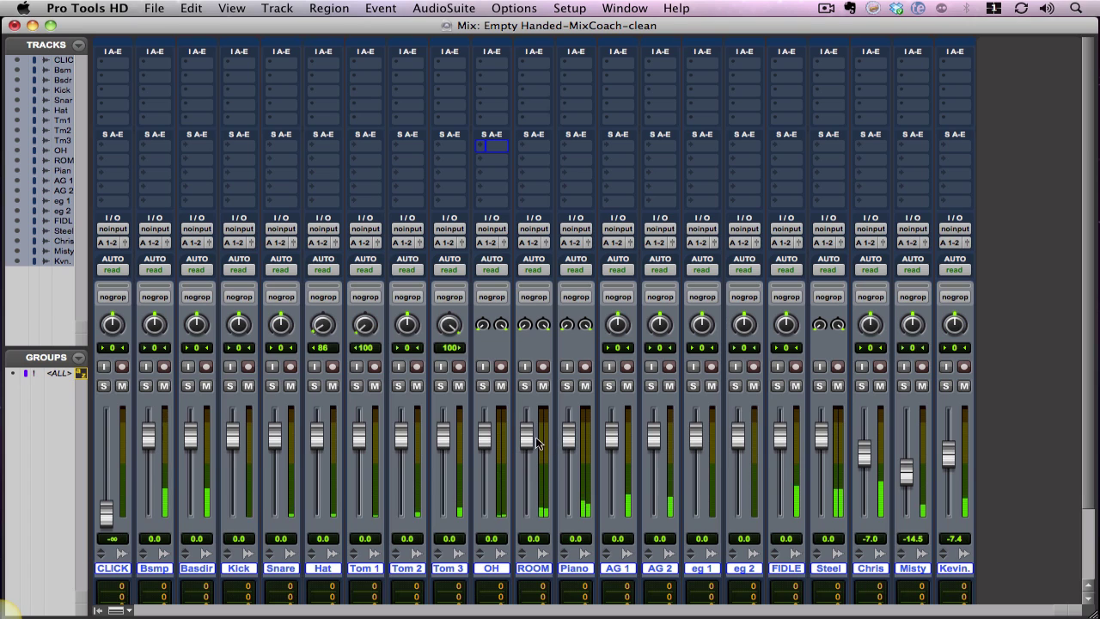
Set FIDLE to -10.4 and Steel to -9.8, silence Bsmp, lower Basdir, and reset CLICK to 0 dB
{"action": "left_click_drag", "start_coordinate": [780, 437], "coordinate": [782, 469]}
{"action": "left_click_drag", "start_coordinate": [821, 437], "coordinate": [824, 461]}
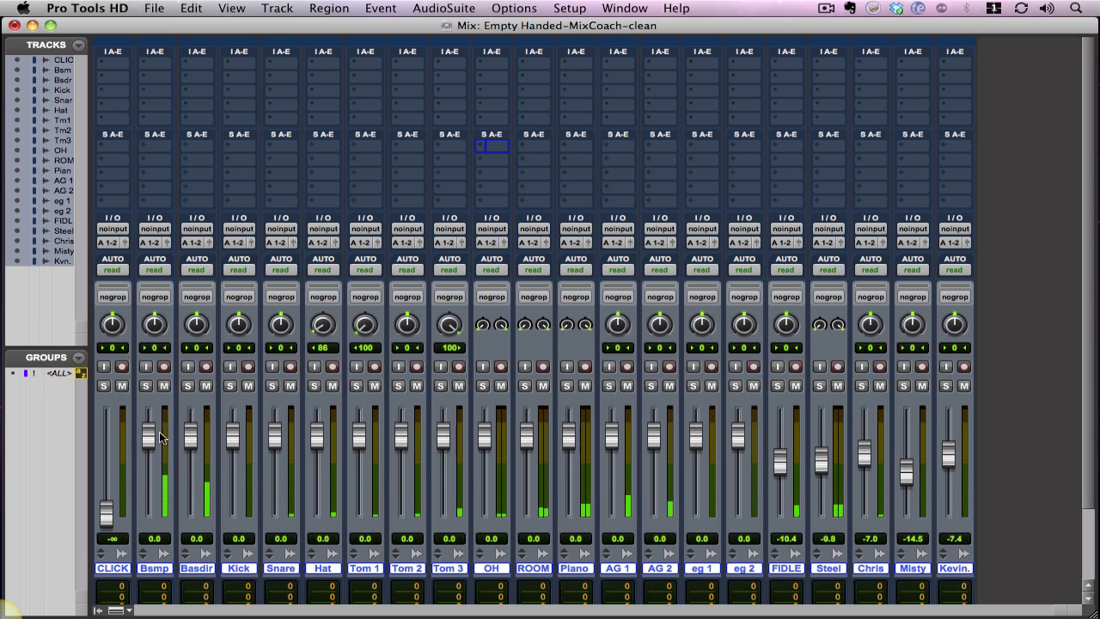
{"action": "left_click_drag", "start_coordinate": [159, 438], "coordinate": [148, 519]}
{"action": "mouse_move", "coordinate": [192, 446]}
{"action": "left_mouse_down"}
{"action": "mouse_move", "coordinate": [193, 462]}
{"action": "mouse_move", "coordinate": [192, 450]}
{"action": "left_mouse_up"}
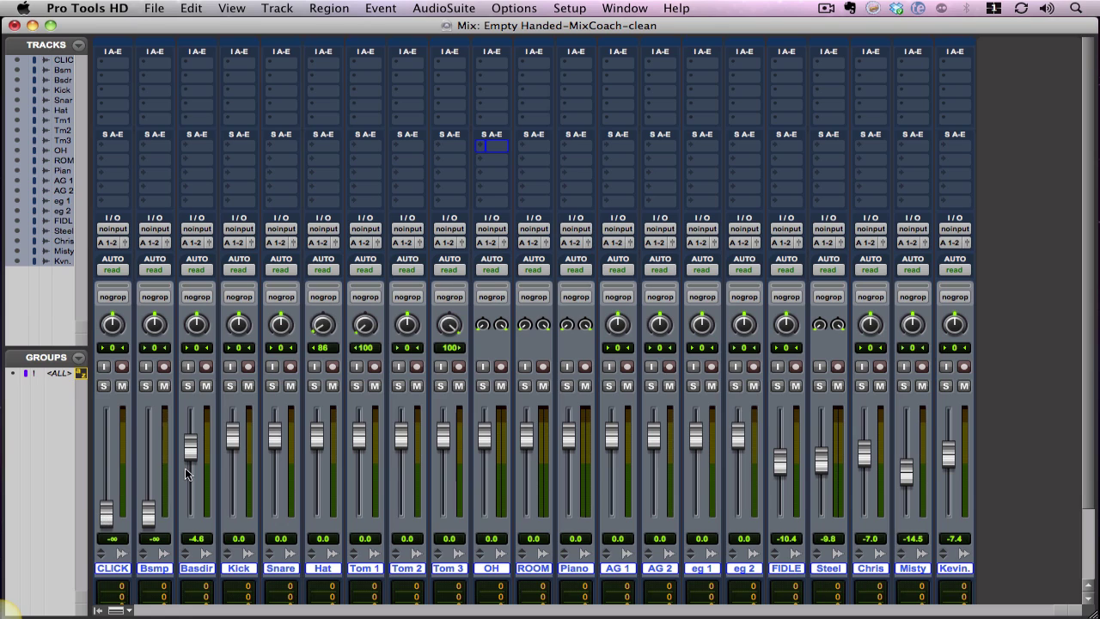
{"action": "left_click", "coordinate": [105, 510], "text": "alt"}
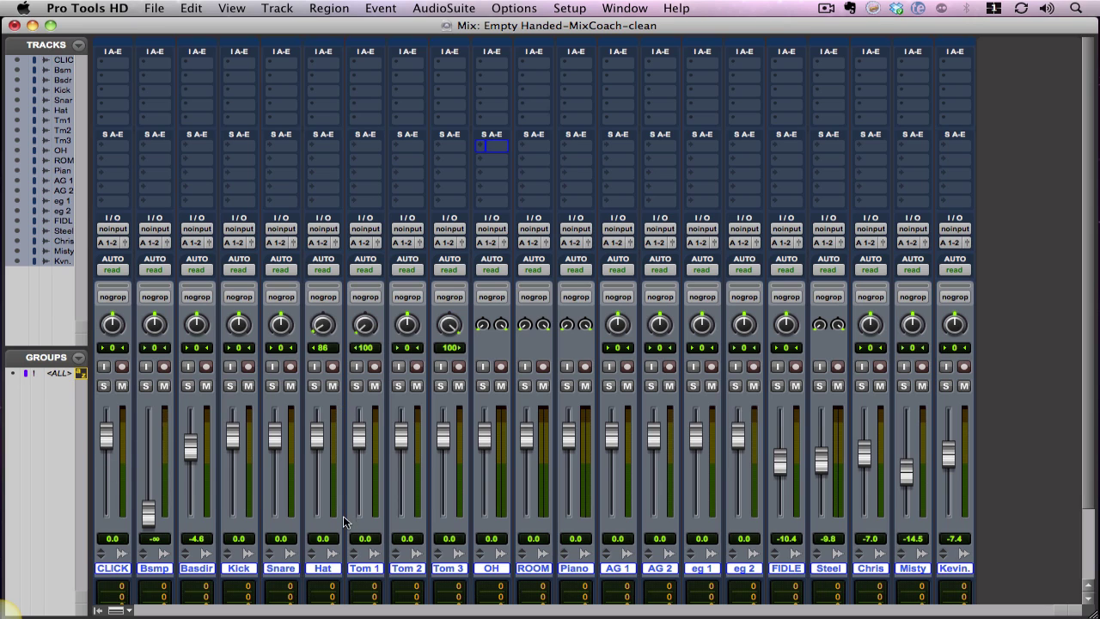
With all tracks selected, route every track's first send to interface output A 3-4
{"action": "left_click", "coordinate": [112, 571]}
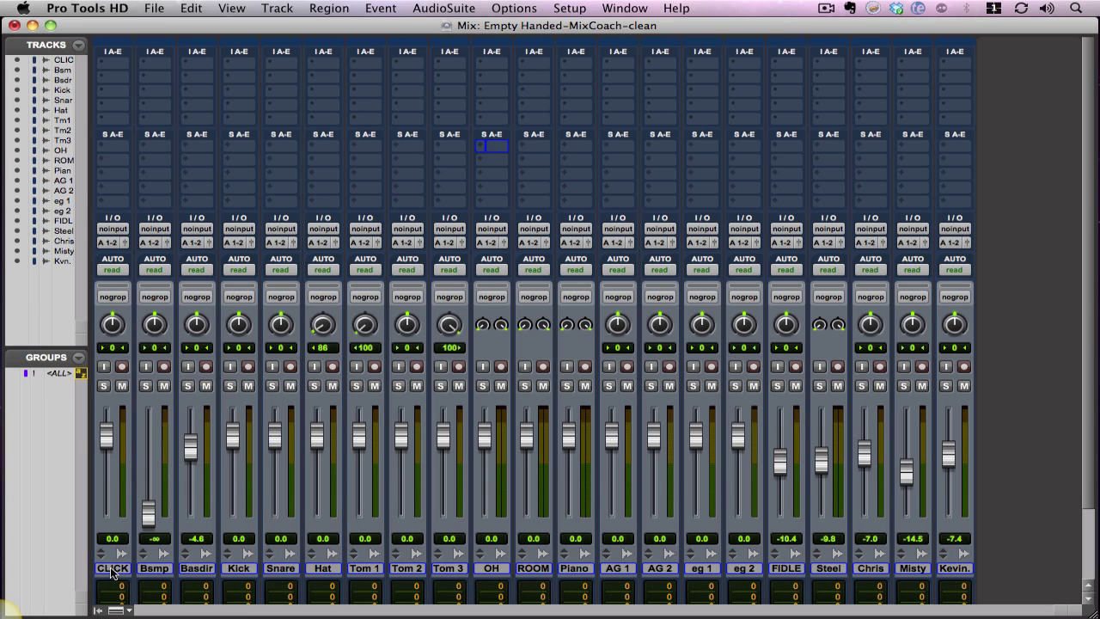
{"action": "left_click", "coordinate": [112, 570]}
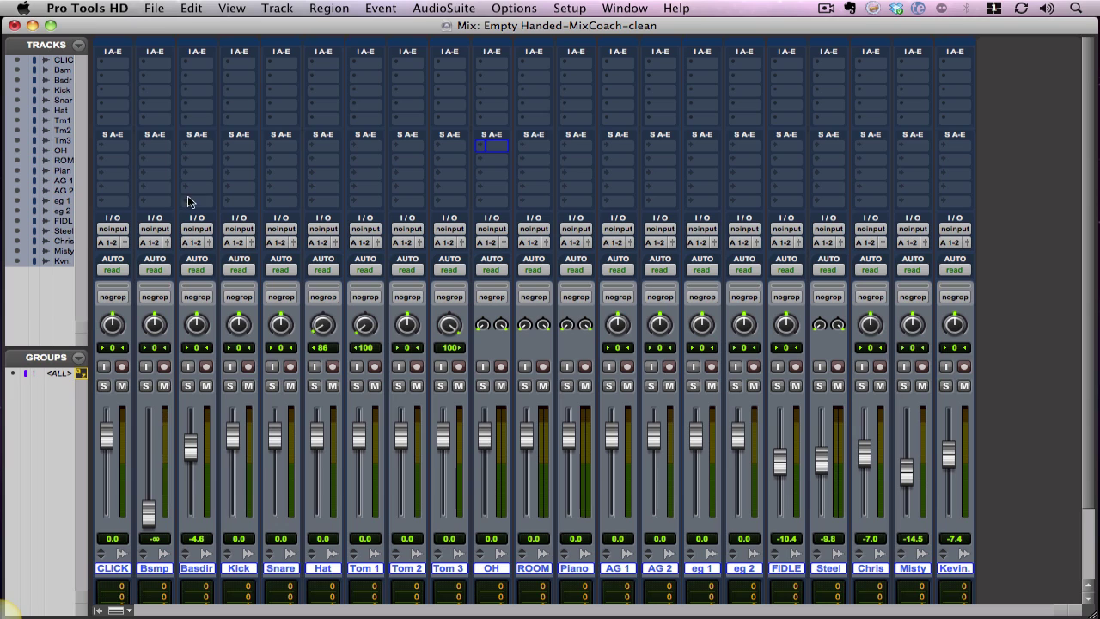
{"action": "left_click", "coordinate": [102, 151]}
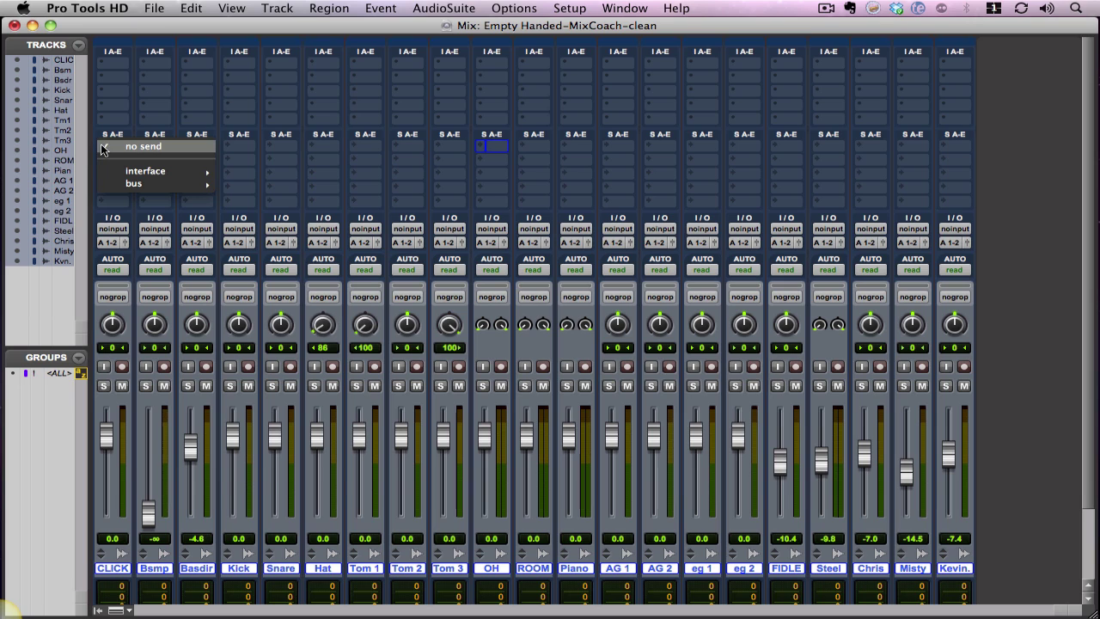
{"action": "mouse_move", "coordinate": [104, 168]}
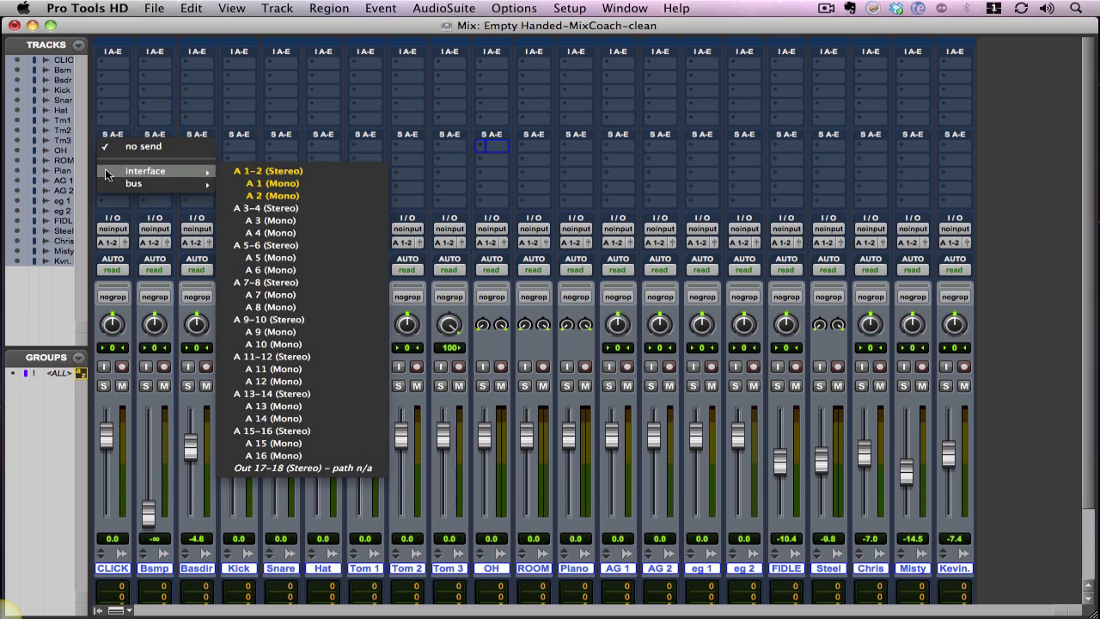
{"action": "left_click", "coordinate": [258, 212], "text": "alt"}
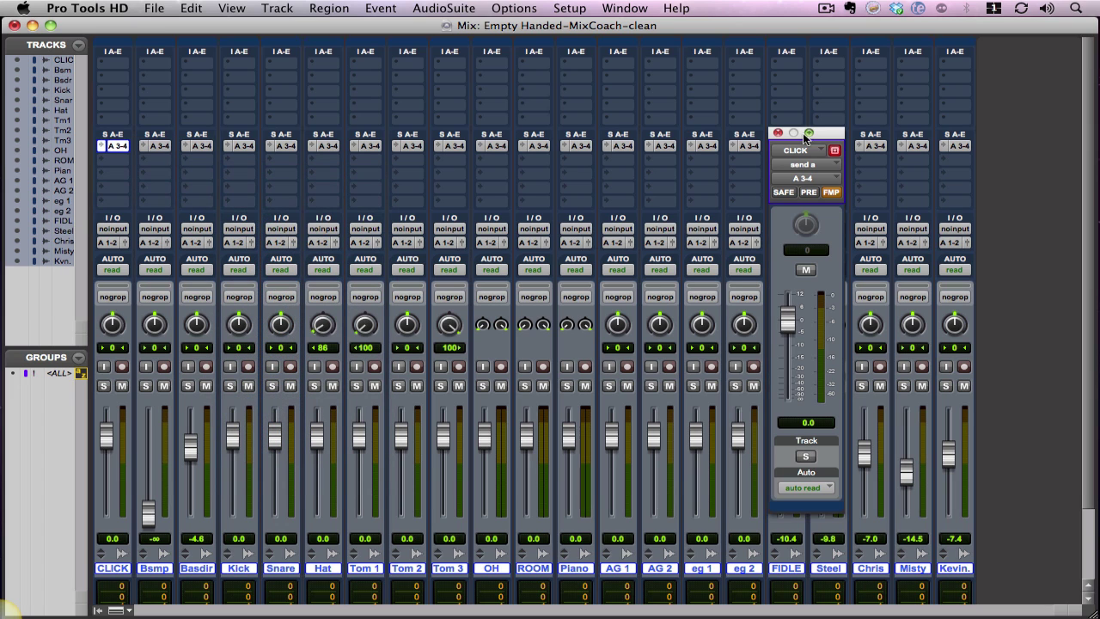
Move the CLICK send A window aside over the Tom 1 strip, adjusting CLICK's pan along the way
{"action": "left_click_drag", "start_coordinate": [817, 135], "coordinate": [838, 164]}
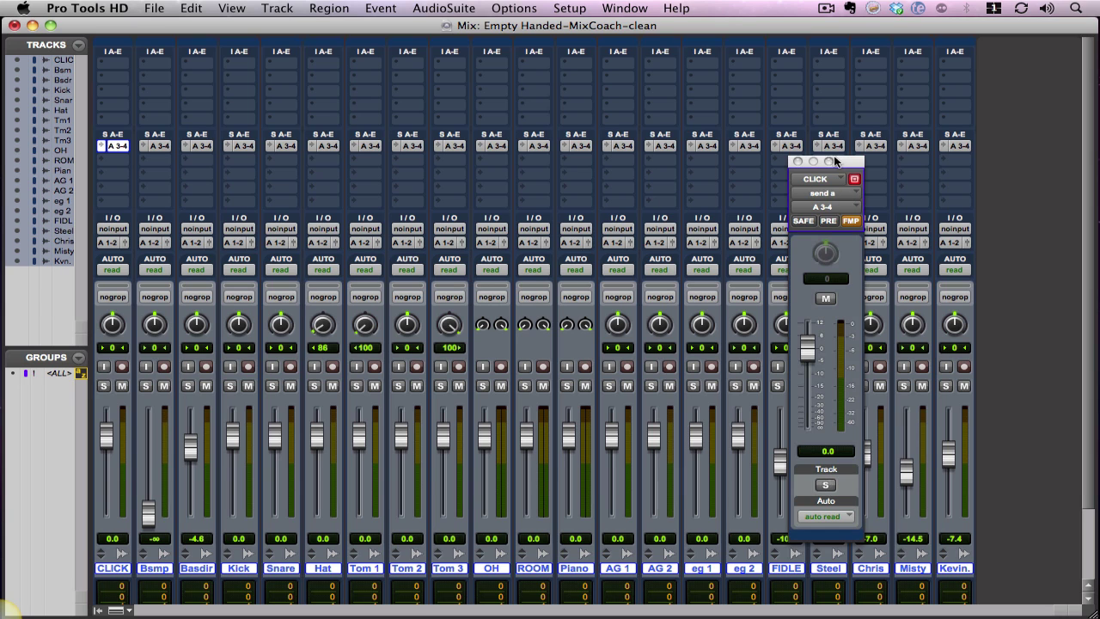
{"action": "left_click_drag", "start_coordinate": [836, 161], "coordinate": [209, 229]}
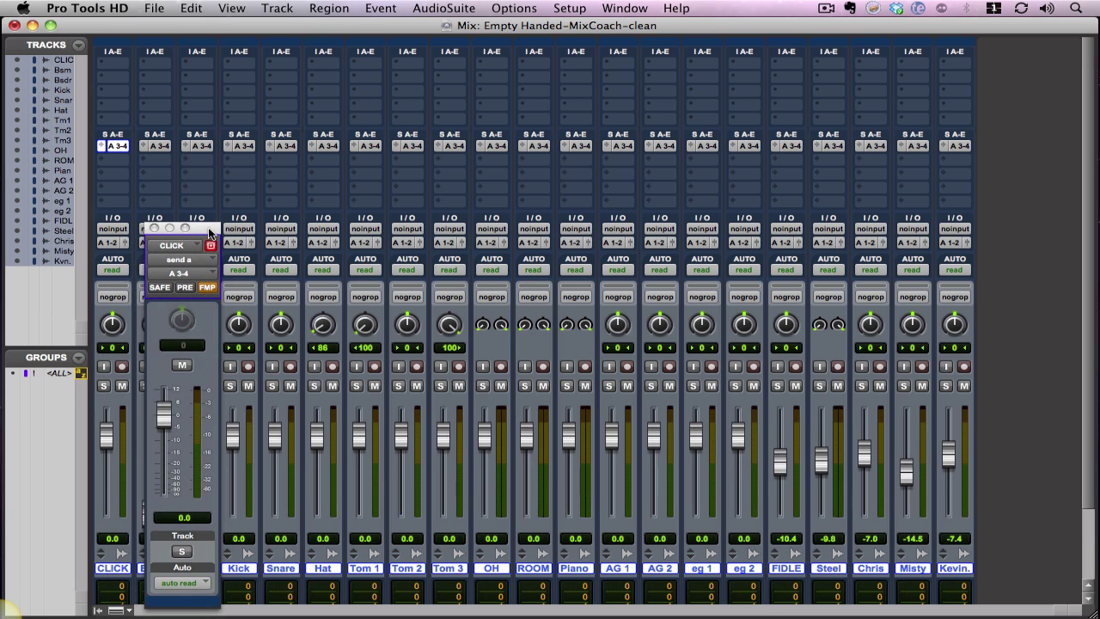
{"action": "left_click_drag", "start_coordinate": [119, 324], "coordinate": [112, 323]}
{"action": "left_click_drag", "start_coordinate": [203, 232], "coordinate": [398, 237]}
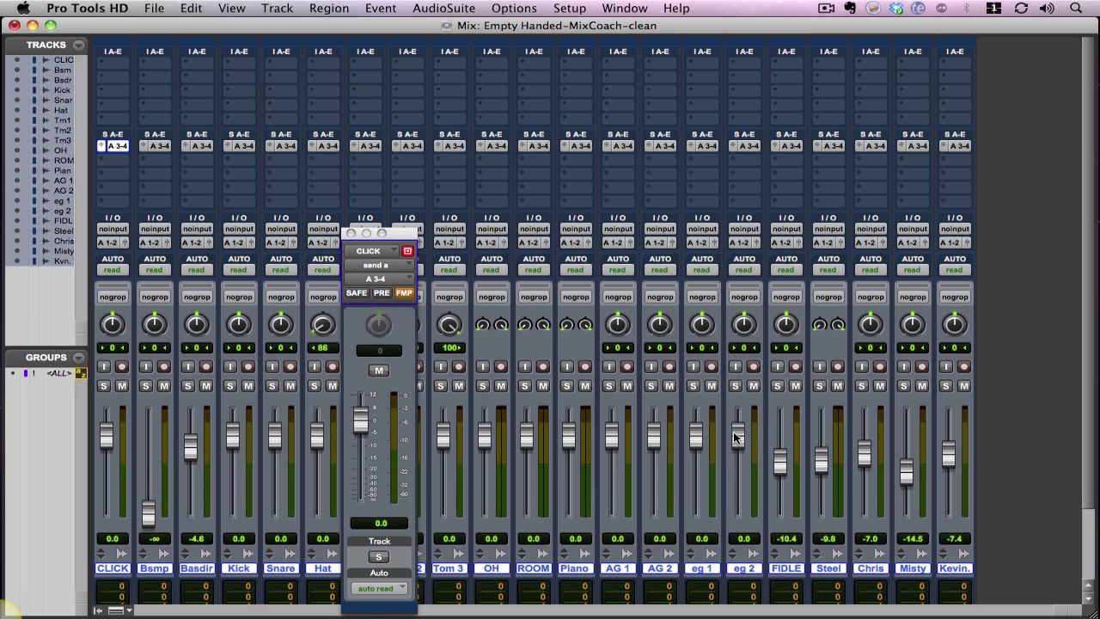
Show send A level and pan controls on every strip and pan CLICK 14 left
{"action": "left_click", "coordinate": [359, 146]}
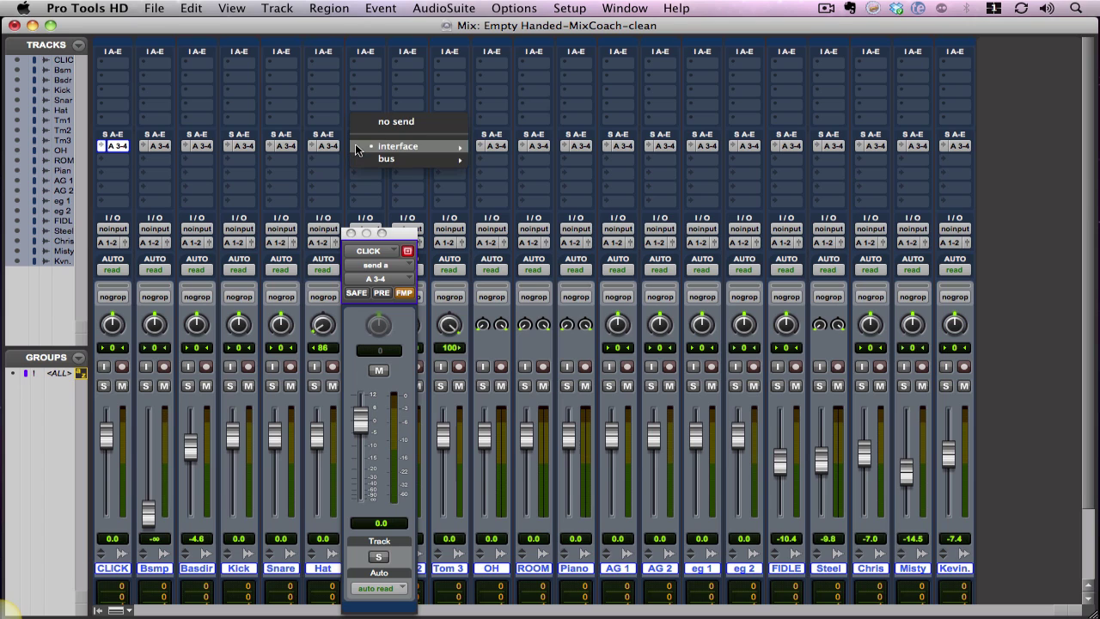
{"action": "left_click", "coordinate": [350, 151]}
{"action": "left_click", "coordinate": [353, 149]}
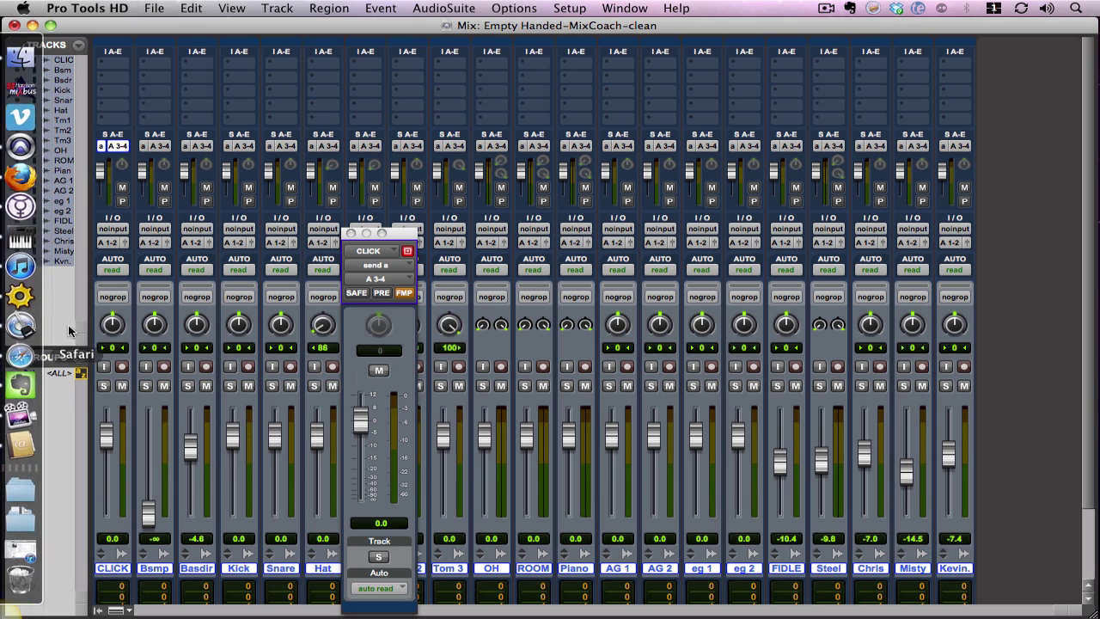
{"action": "mouse_move", "coordinate": [112, 324]}
{"action": "left_mouse_down"}
{"action": "mouse_move", "coordinate": [112, 347]}
{"action": "mouse_move", "coordinate": [110, 318]}
{"action": "left_mouse_up"}
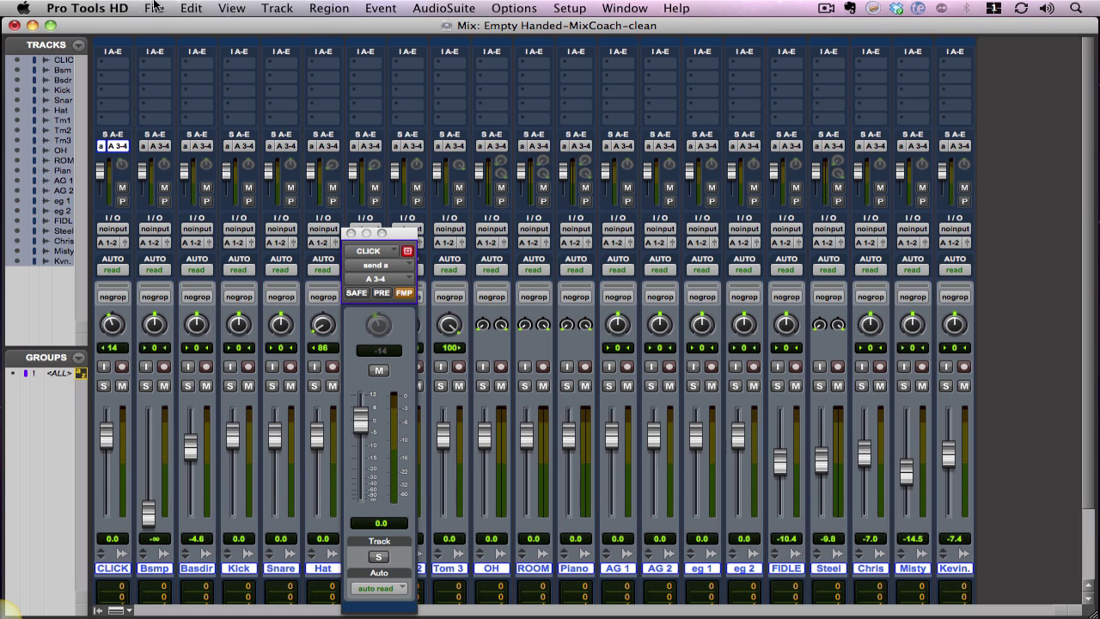
Use Copy to Send with Current Value, Volume and Pan checked, copying to Send A
{"action": "left_click", "coordinate": [153, 8]}
{"action": "mouse_move", "coordinate": [191, 8]}
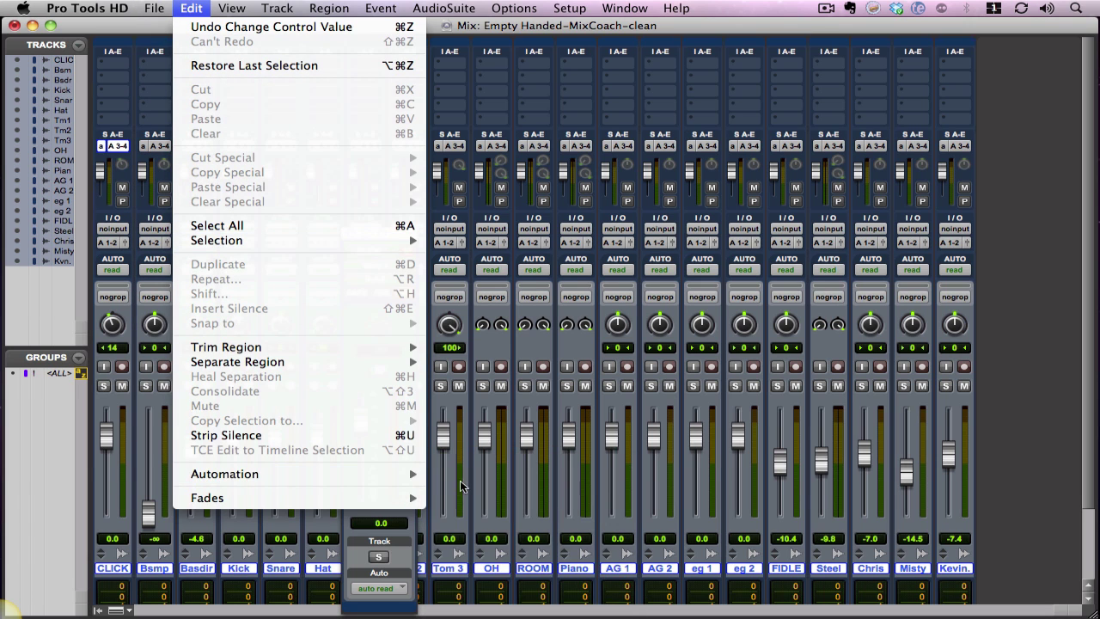
{"action": "mouse_move", "coordinate": [409, 482]}
{"action": "left_click", "coordinate": [475, 459]}
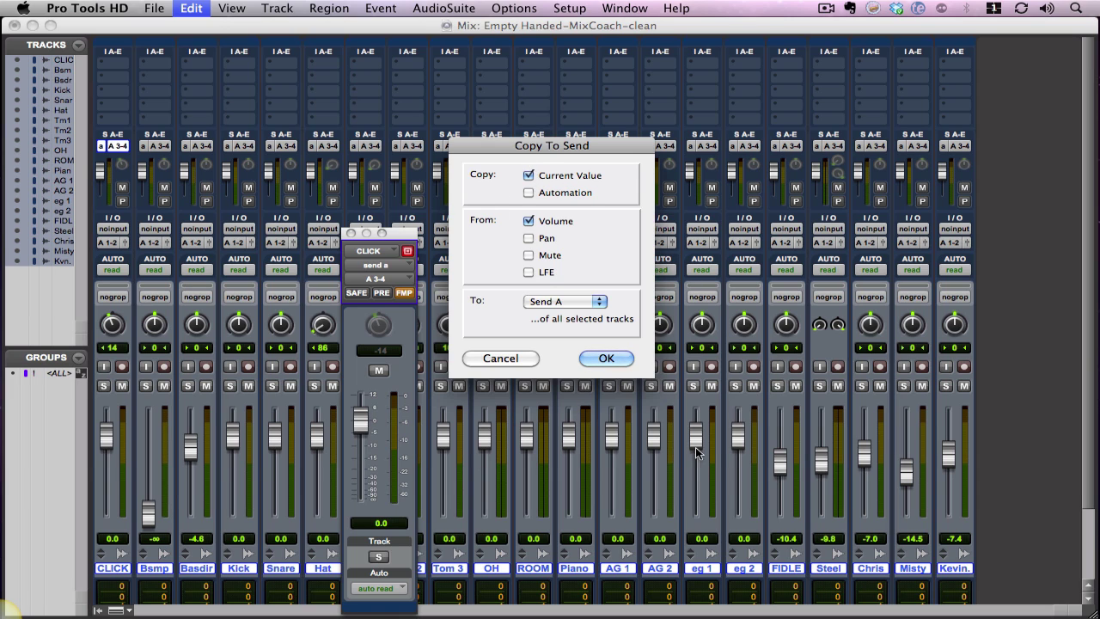
{"action": "left_click", "coordinate": [528, 222]}
{"action": "left_click", "coordinate": [528, 222]}
{"action": "left_click", "coordinate": [528, 238]}
{"action": "left_click", "coordinate": [549, 303]}
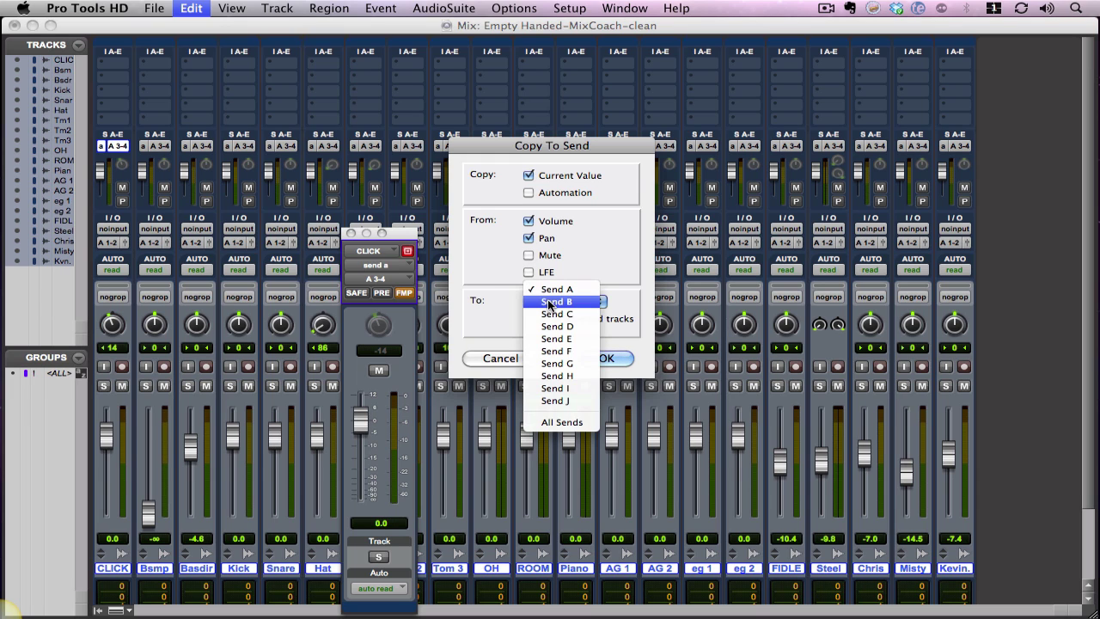
{"action": "left_click", "coordinate": [490, 304]}
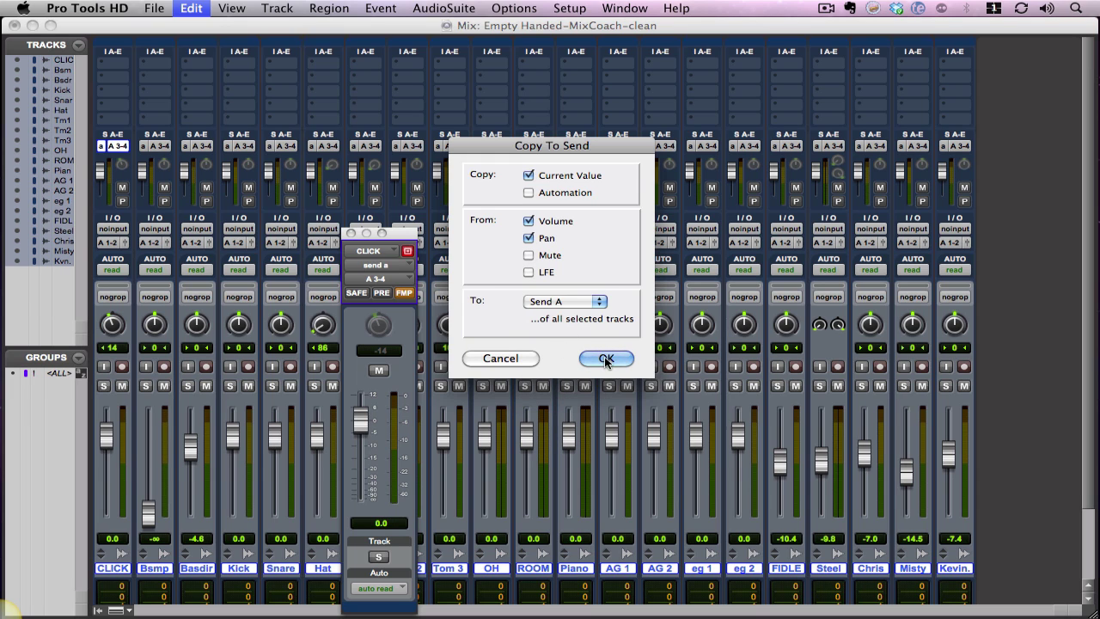
{"action": "left_click", "coordinate": [605, 359]}
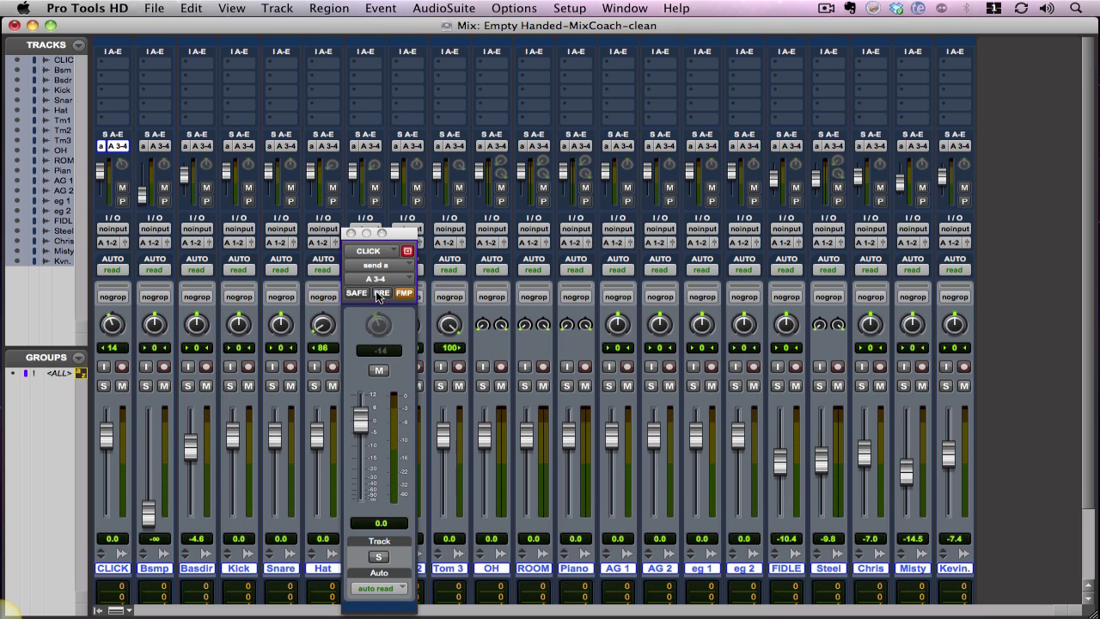
Make all sends pre-fader, drop AG 2 to -3.1, and pull the CLICK fader to -∞
{"action": "left_click", "coordinate": [376, 291], "text": "alt"}
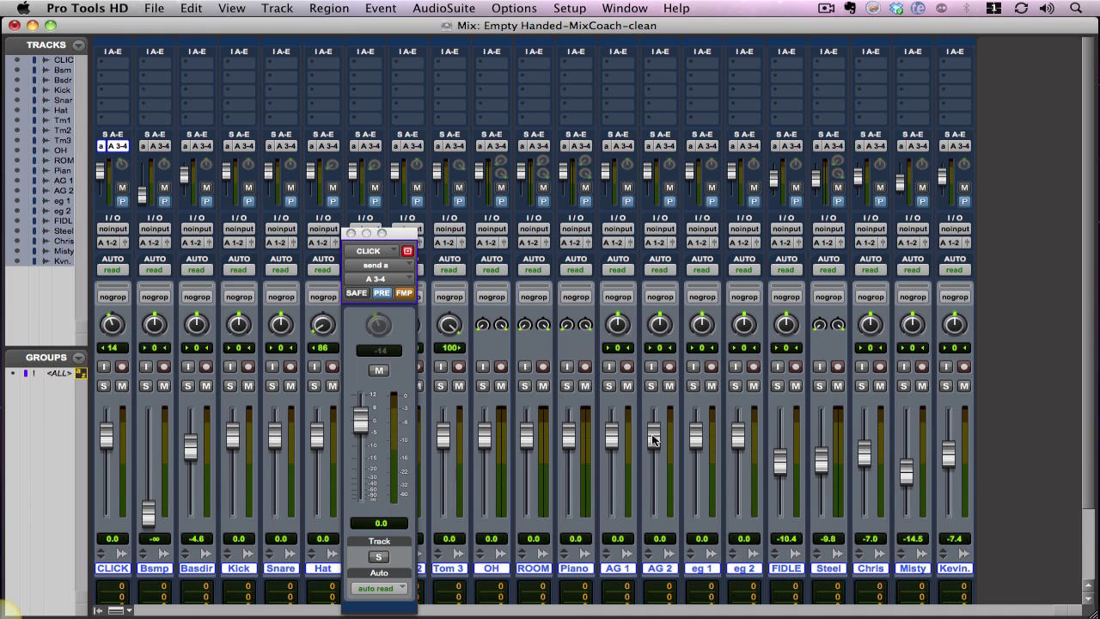
{"action": "mouse_move", "coordinate": [653, 440]}
{"action": "left_mouse_down"}
{"action": "mouse_move", "coordinate": [656, 486]}
{"action": "mouse_move", "coordinate": [654, 441]}
{"action": "left_mouse_up"}
{"action": "left_click_drag", "start_coordinate": [101, 430], "coordinate": [104, 516]}
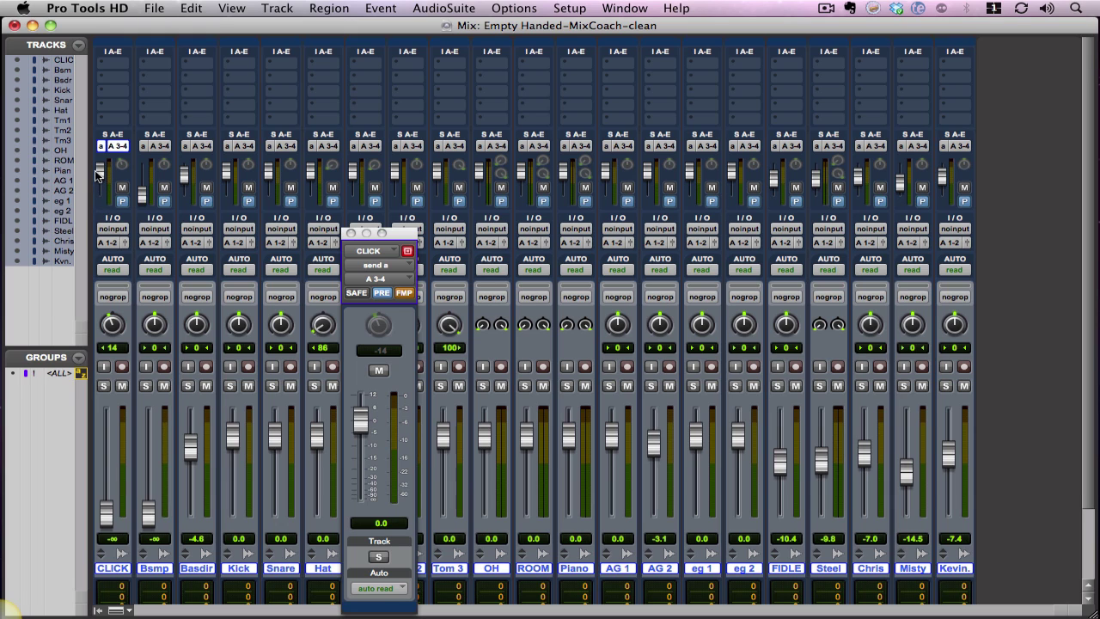
Boost the CLICK send to +12.0 dB and pan the click 3 left
{"action": "left_click_drag", "start_coordinate": [100, 177], "coordinate": [102, 155]}
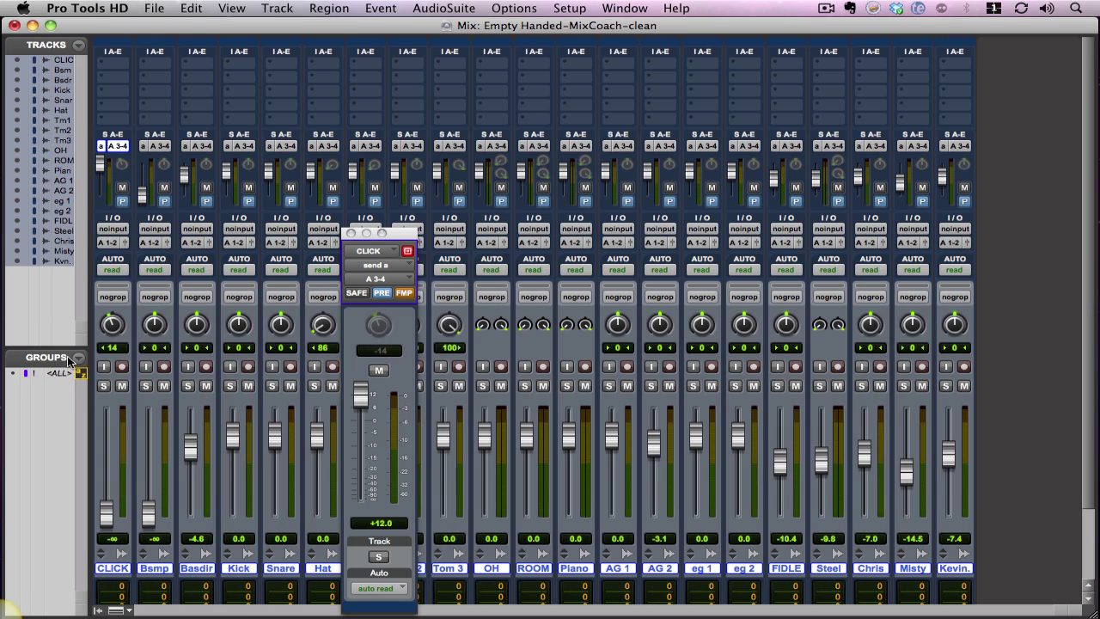
{"action": "mouse_move", "coordinate": [109, 328]}
{"action": "left_mouse_down"}
{"action": "mouse_move", "coordinate": [108, 317]}
{"action": "mouse_move", "coordinate": [120, 329]}
{"action": "left_mouse_up"}
{"action": "key", "text": "super+z"}
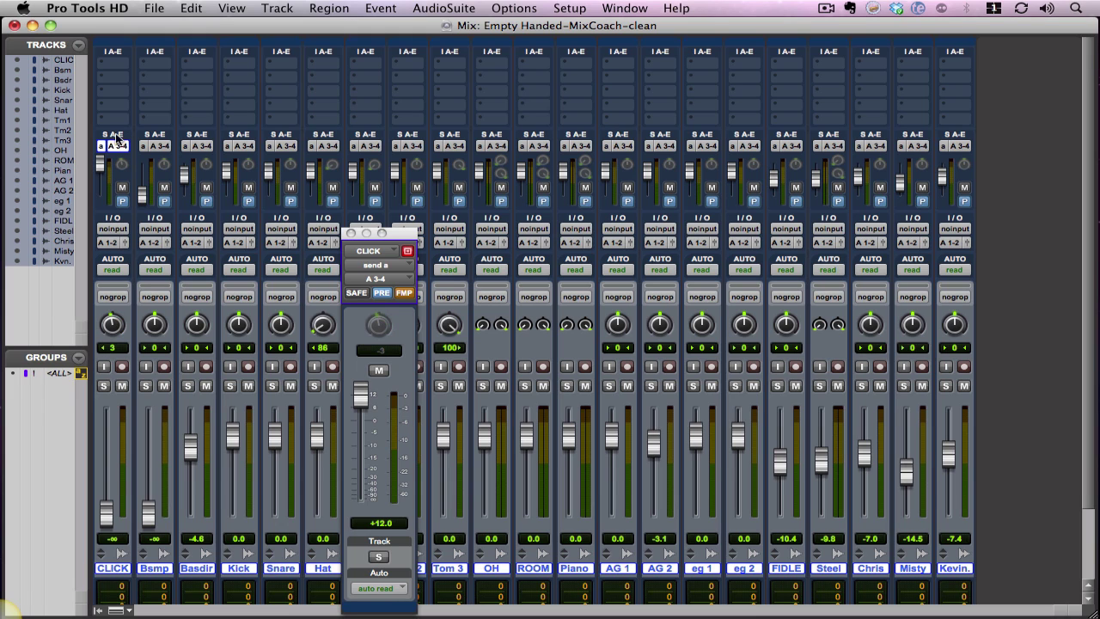